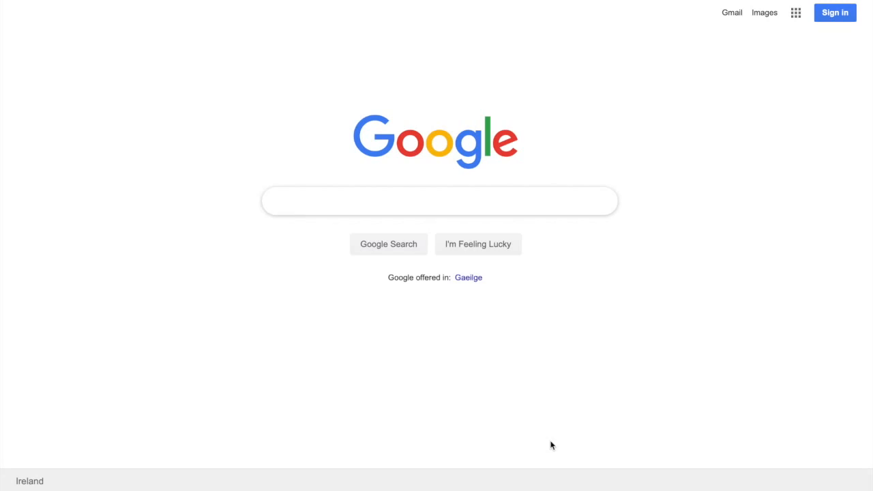
Step: Search Google for "Google Search Console Brasil"
type("Go")
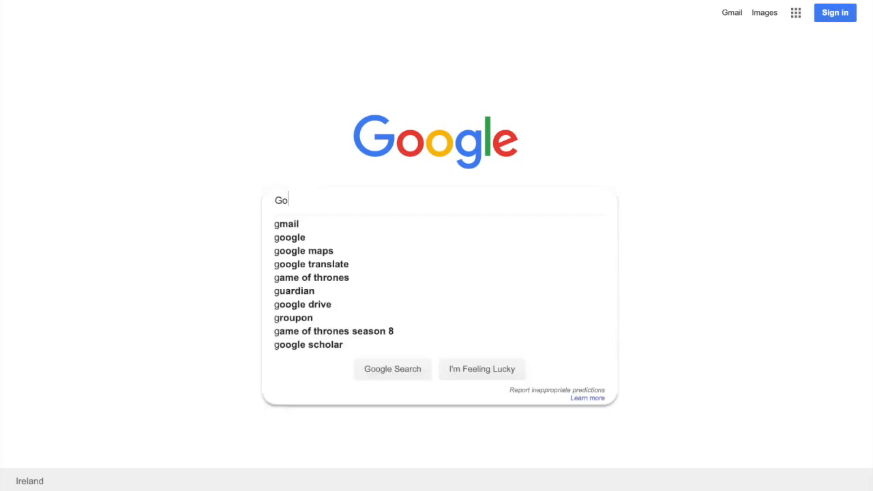
type("ogle Search")
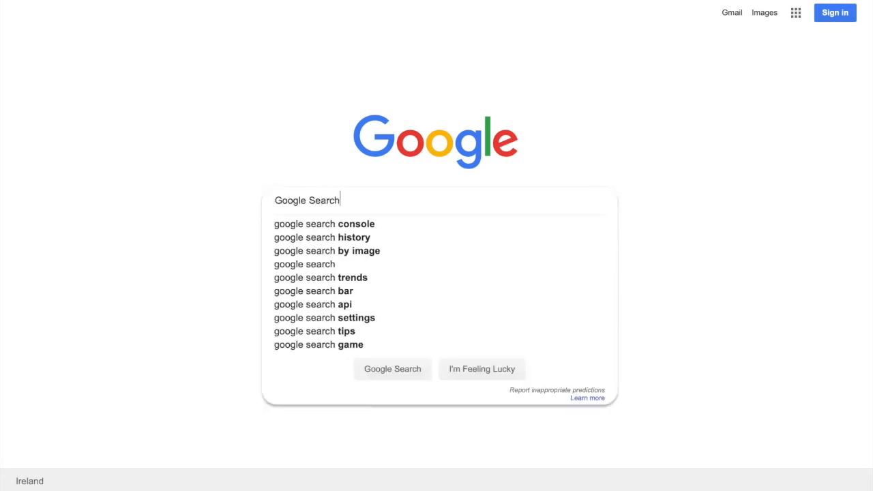
type(" Console Brasil")
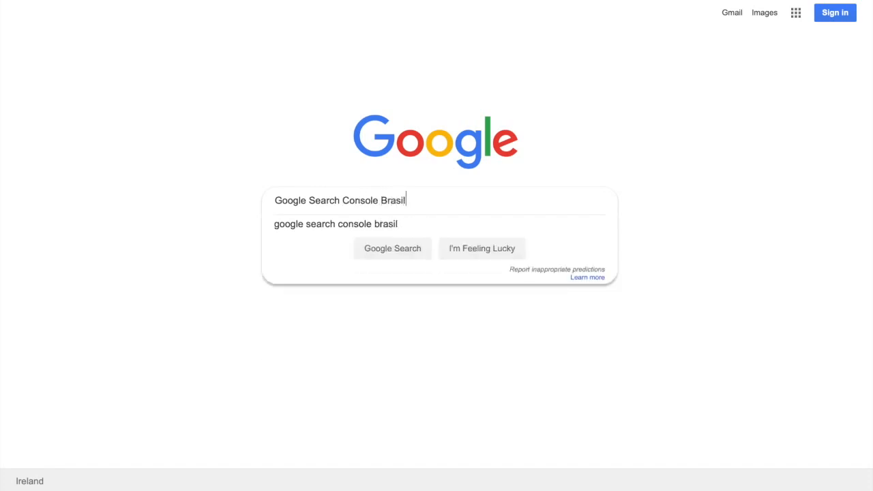
key("Return")
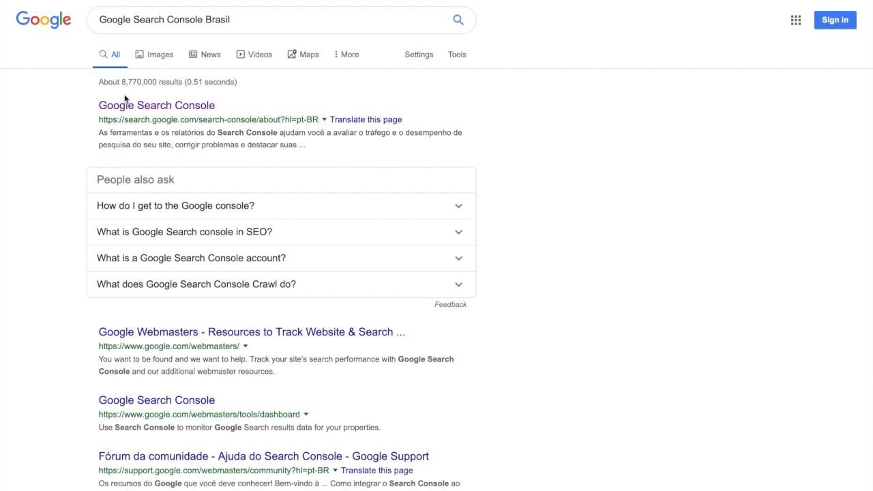
Step: Open Google Search Console from the results, start it, and choose the URL prefix property type
left_click(162, 108)
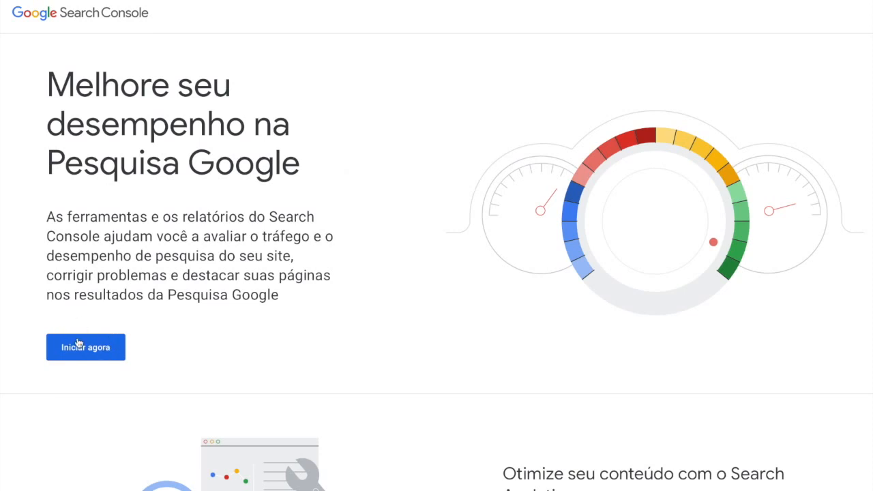
left_click(98, 349)
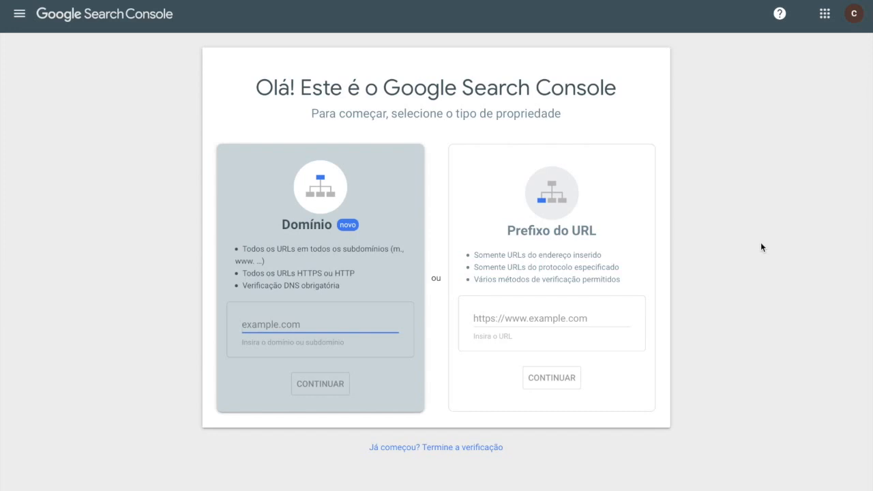
left_click(570, 318)
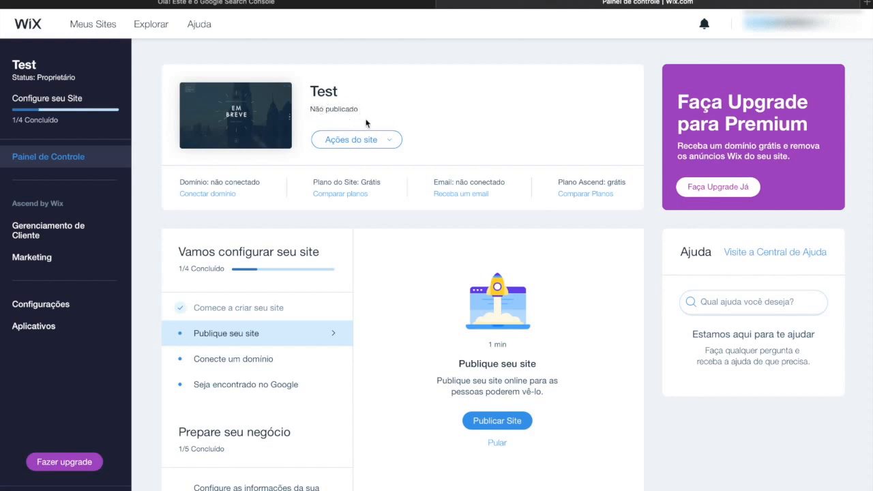
Step: Open the Test site from the Wix dashboard in the editor, publish it, and dismiss the confirmation
left_click(389, 144)
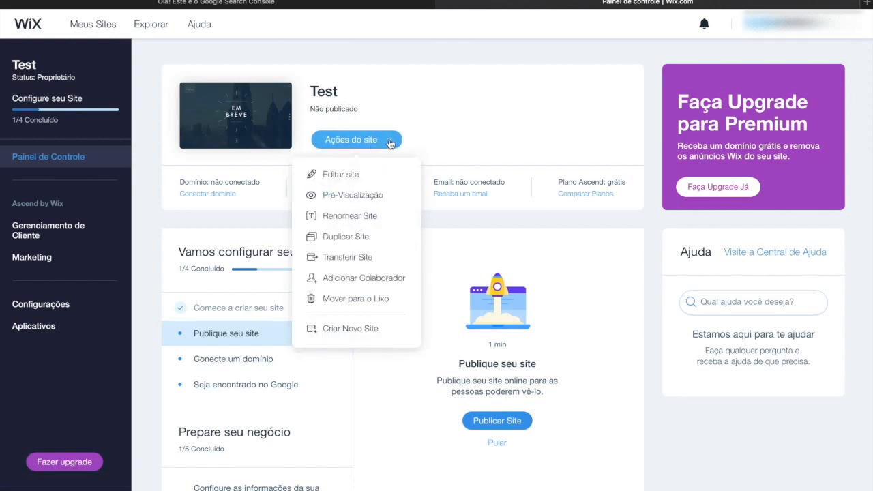
left_click(354, 180)
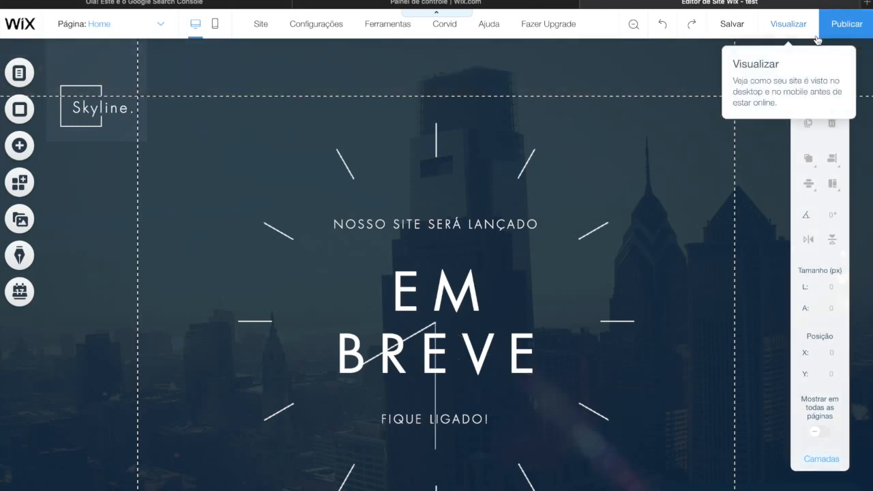
left_click(847, 28)
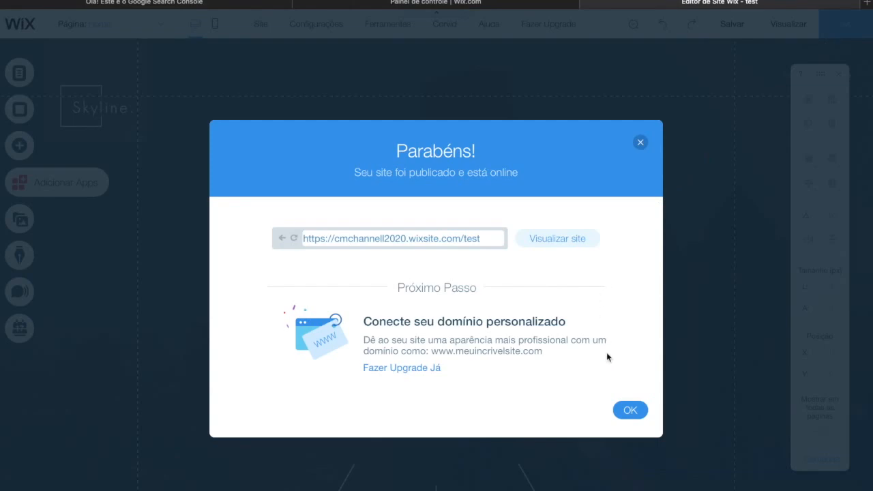
left_click(628, 409)
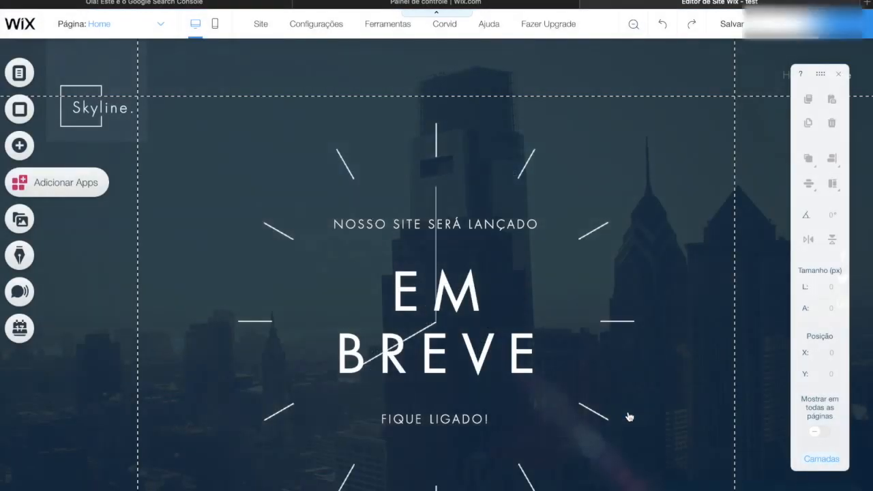
Step: Return to the Wix dashboard, refresh it, and copy the Test site's published URL
left_click(425, 3)
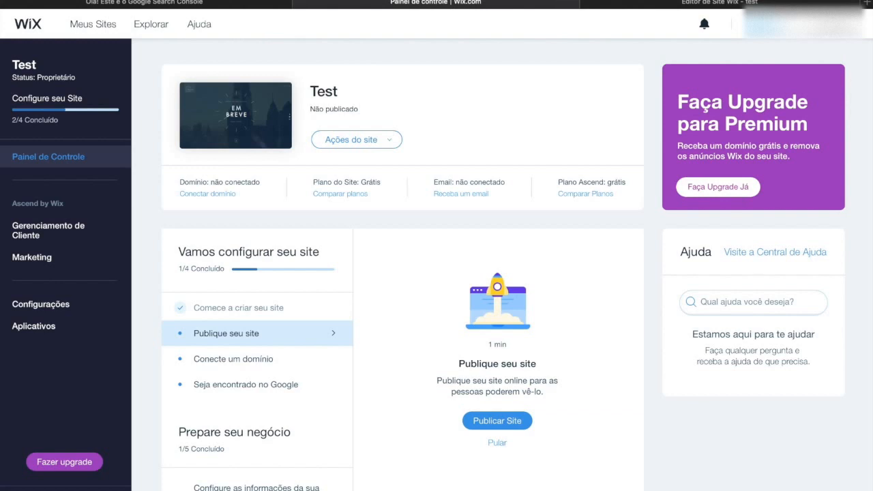
key("super+r")
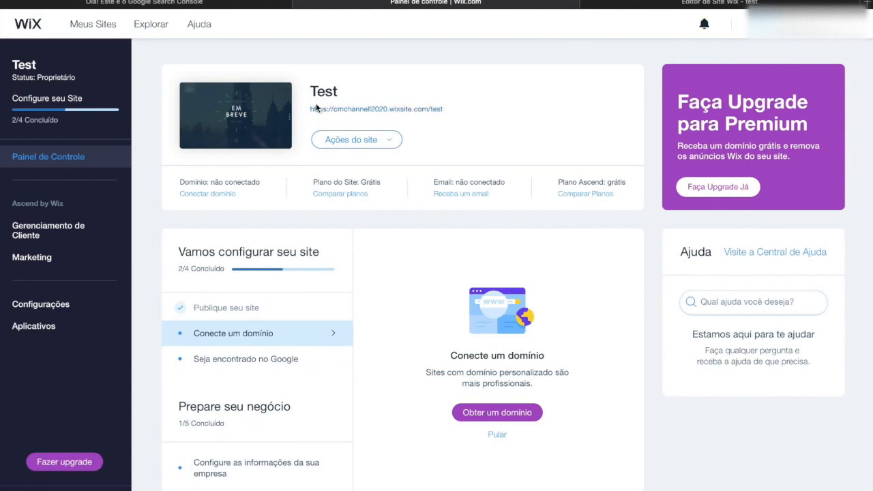
left_click_drag(454, 110, 309, 108)
key("ctrl+c")
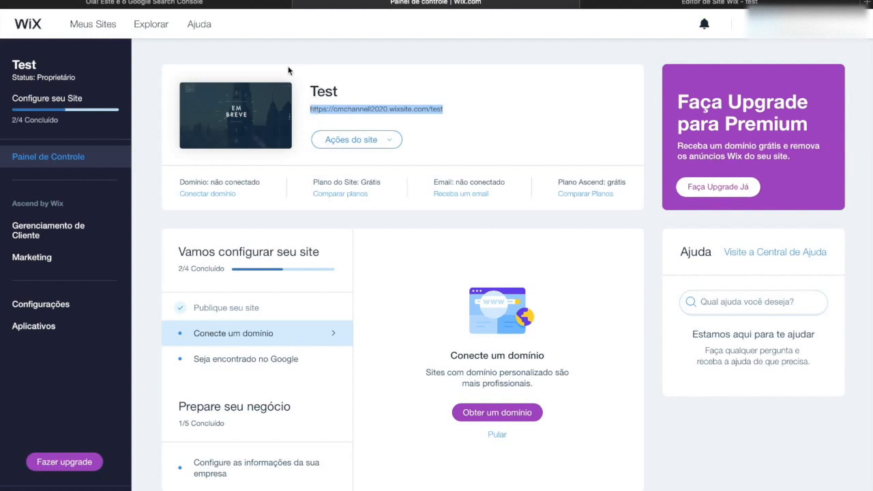
Step: Switch to Google Search Console and submit the copied site URL as a URL prefix property
left_click(215, 7)
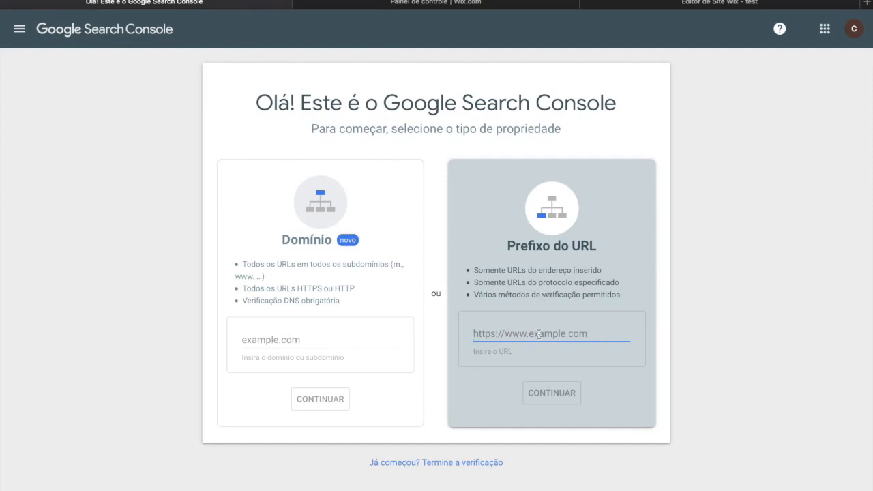
key("ctrl+v")
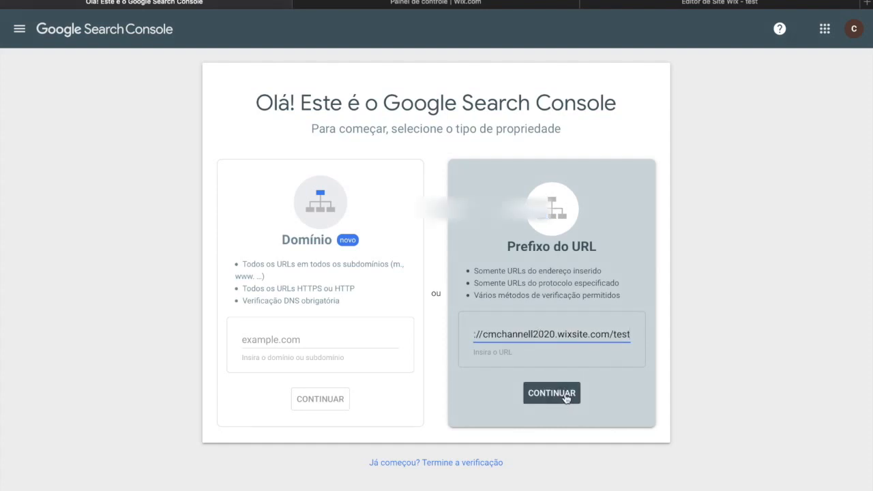
left_click(565, 399)
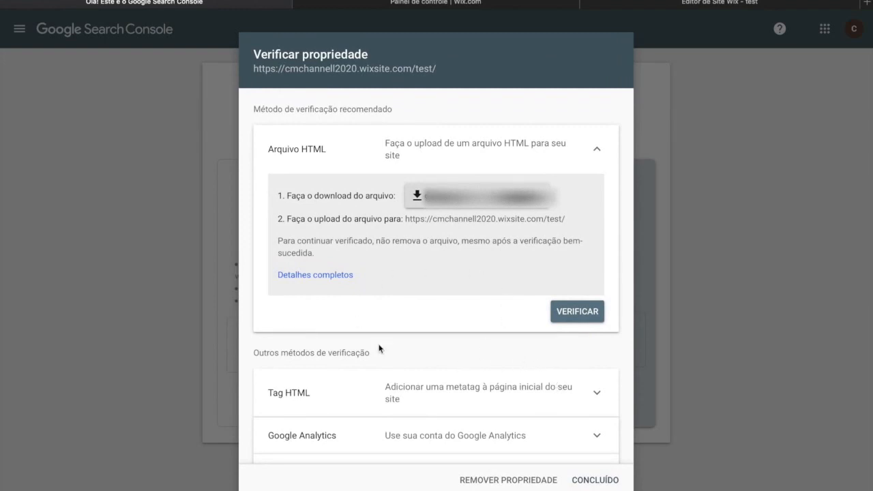
Step: Expand the HTML tag verification method and copy its entire meta tag
scroll(450, 318, "down", 2)
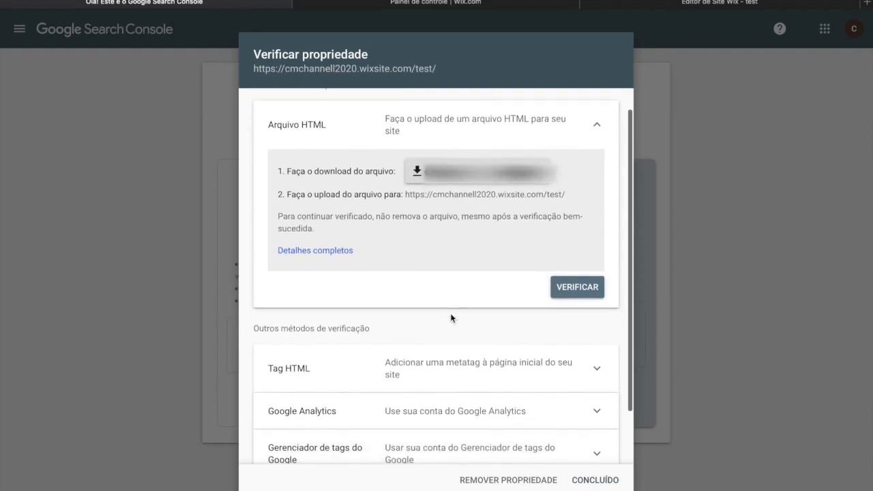
scroll(451, 318, "up", 1)
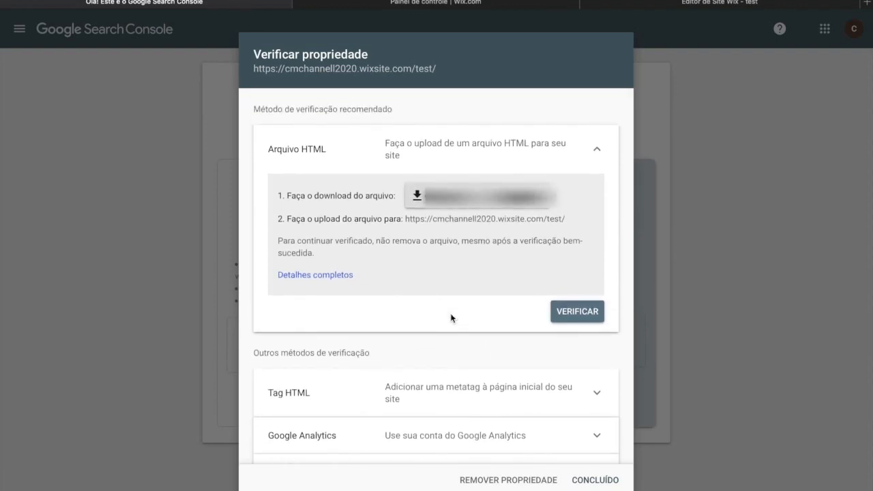
scroll(451, 317, "down", 5)
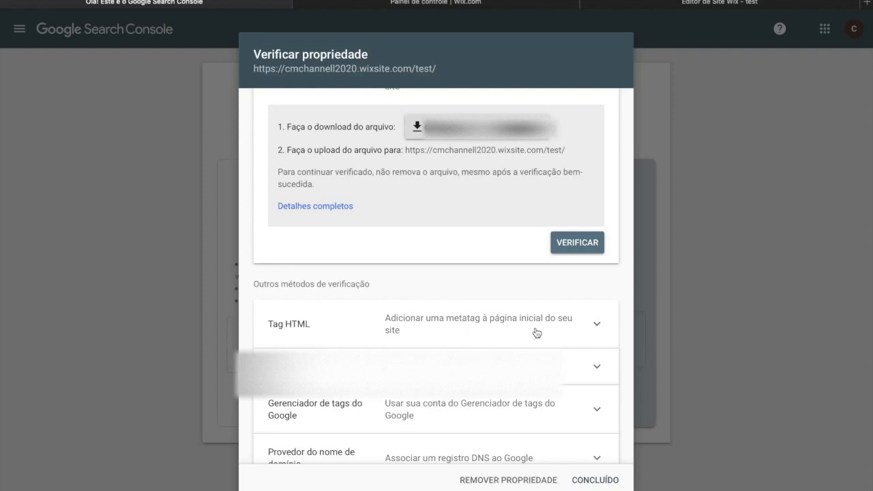
left_click(503, 336)
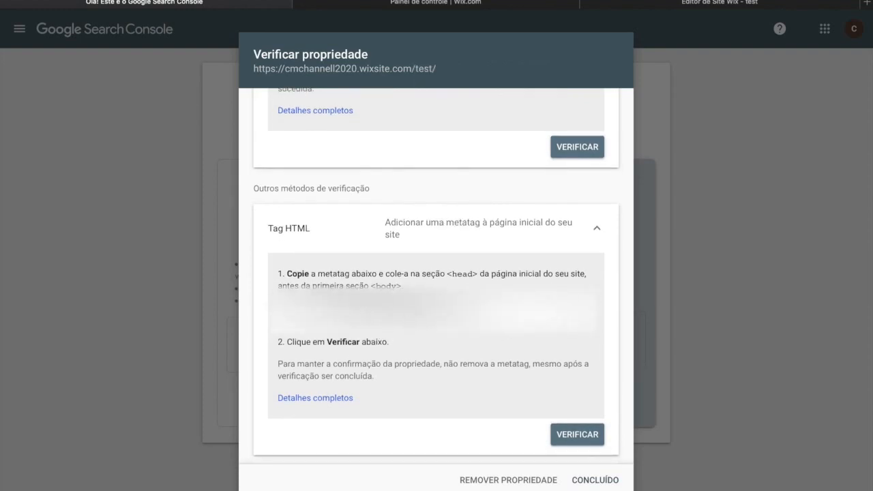
triple_click(410, 310)
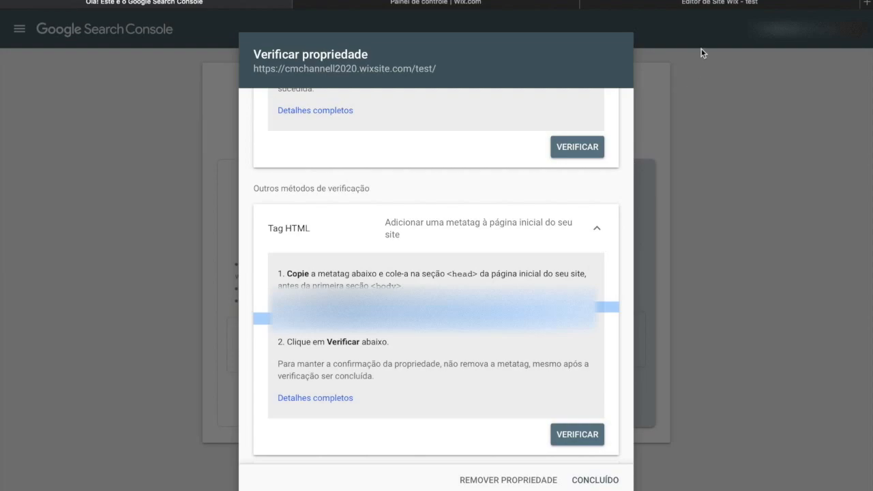
Step: Switch to the Wix dashboard and open the Test site's SEO settings
left_click(495, 4)
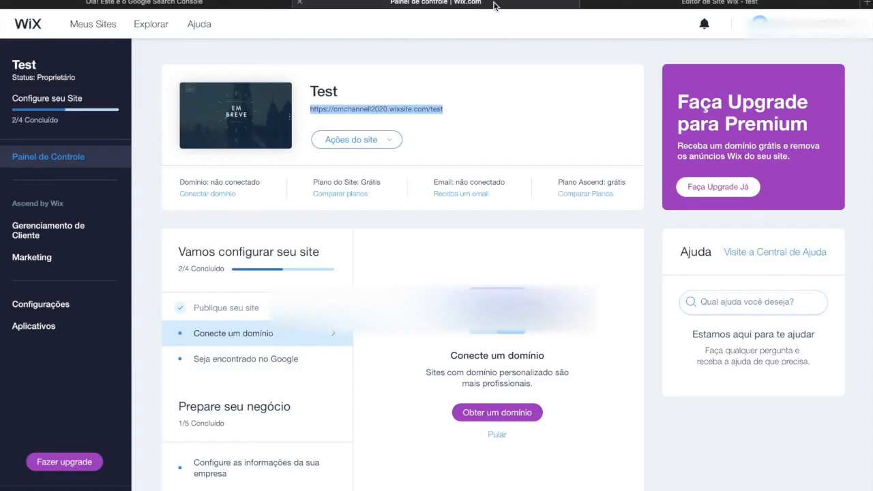
left_click(463, 47)
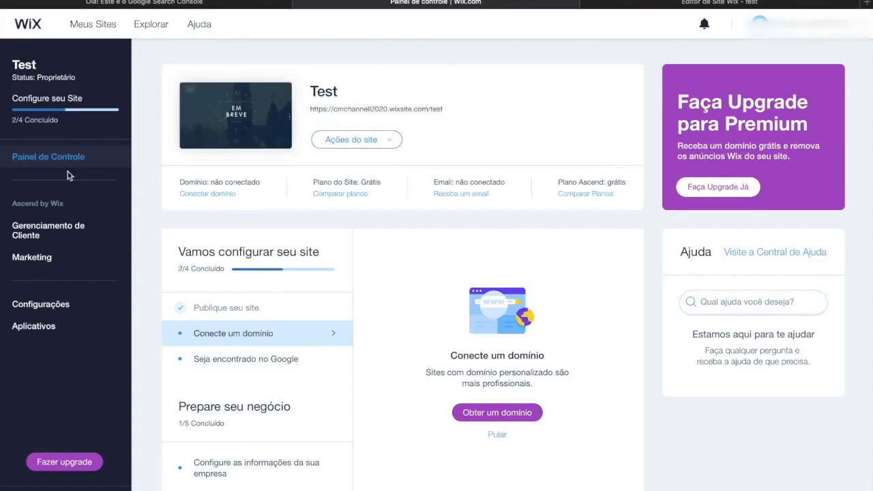
left_click(49, 310)
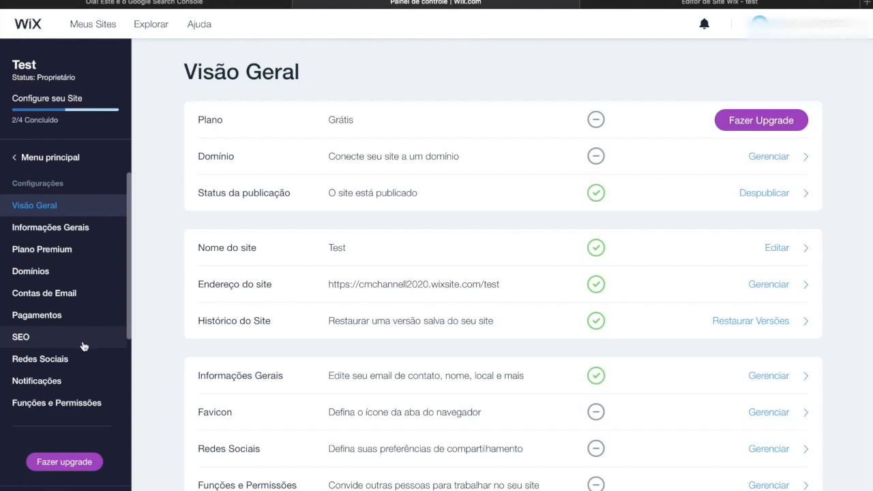
left_click(59, 345)
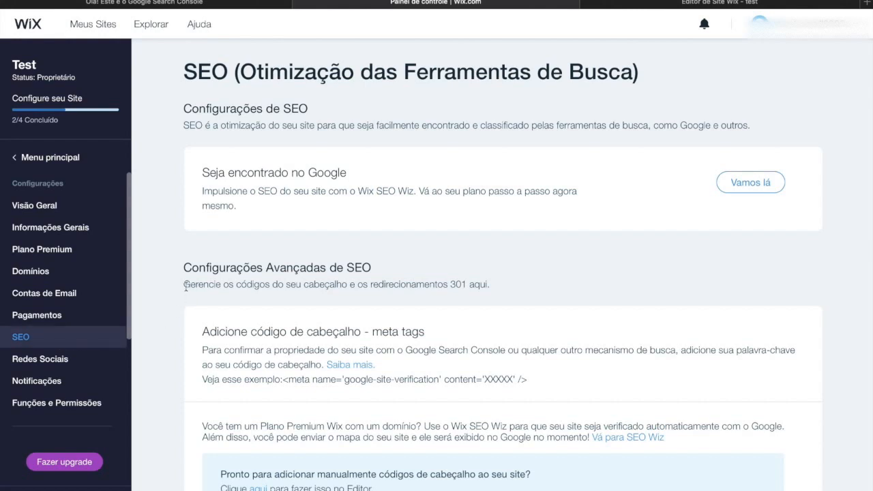
Step: From the advanced SEO settings, open the Editor for manually adding header code
left_click_drag(181, 270, 378, 267)
left_click(378, 267)
scroll(377, 269, "down", 2)
scroll(377, 268, "down", 1)
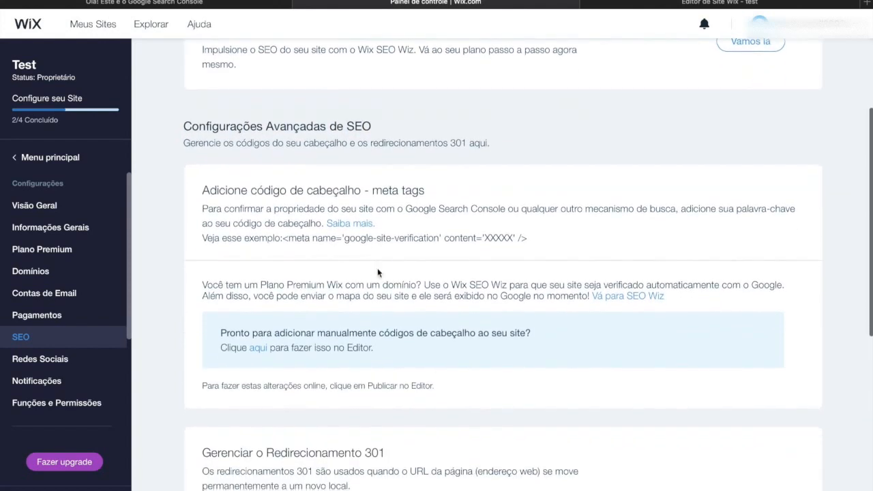
left_click(258, 348)
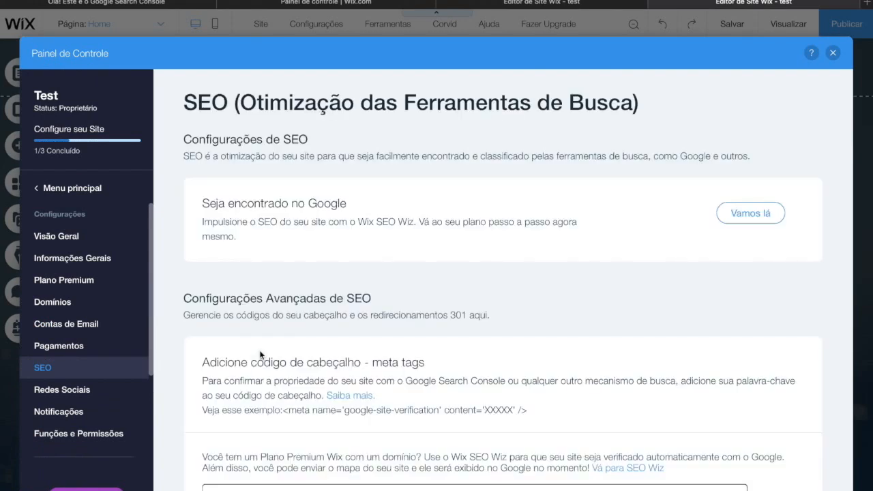
Step: Paste the copied Google verification meta tag into the header code field of the advanced SEO settings
scroll(259, 354, "down", 2)
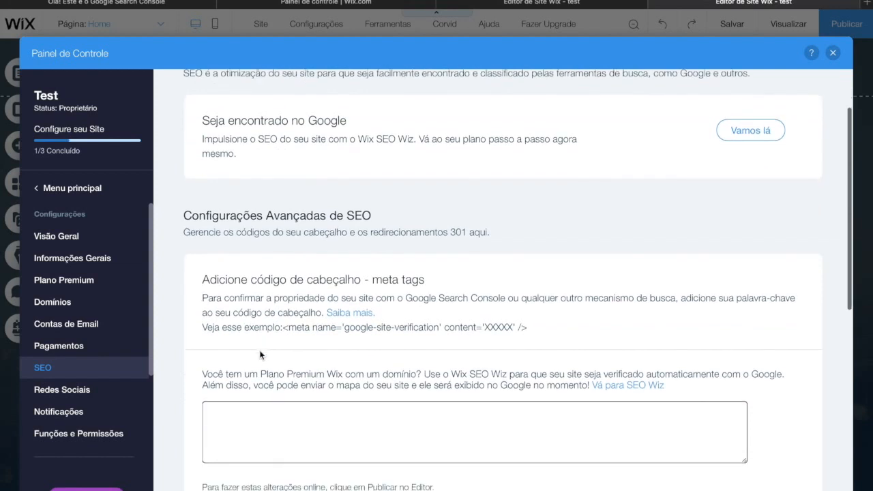
scroll(260, 354, "down", 1)
left_click(298, 398)
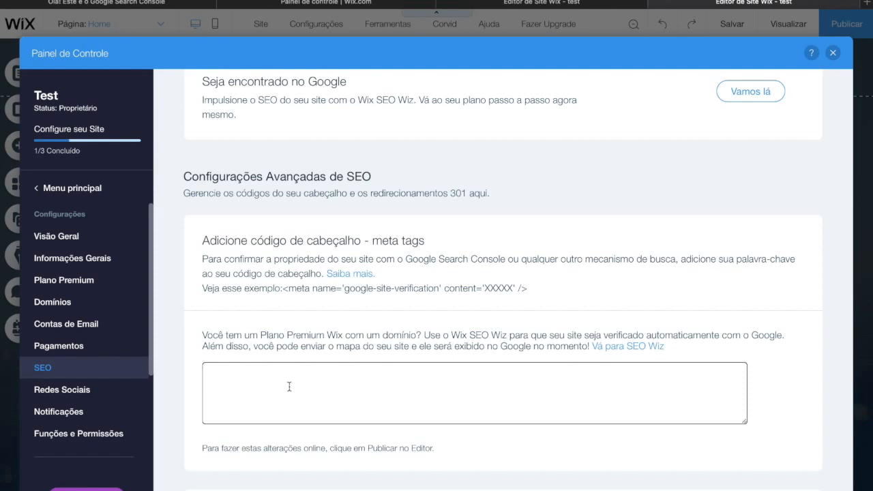
key("ctrl+v")
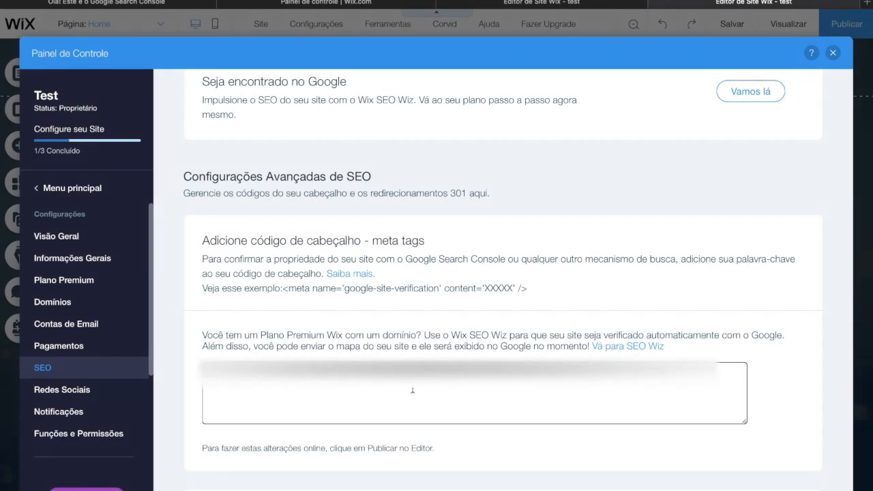
scroll(412, 390, "down", 2)
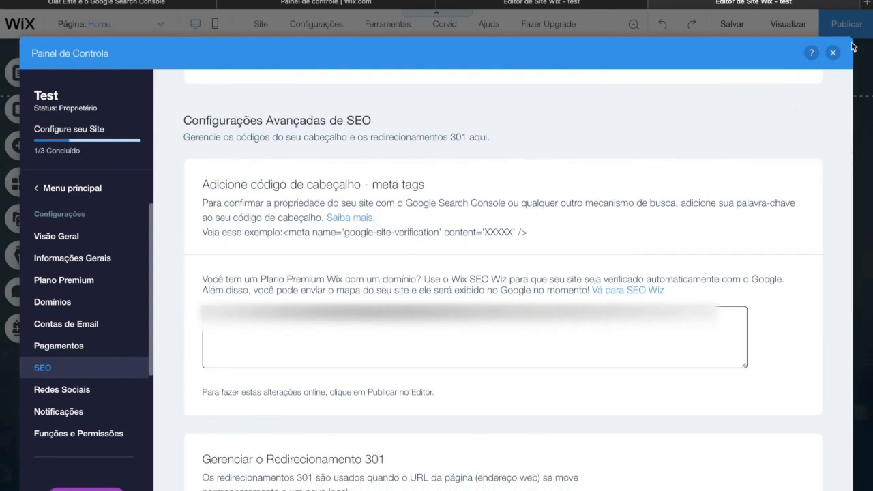
Step: Close the dashboard overlay, republish the site with the new header code, and dismiss the confirmation
left_click(832, 52)
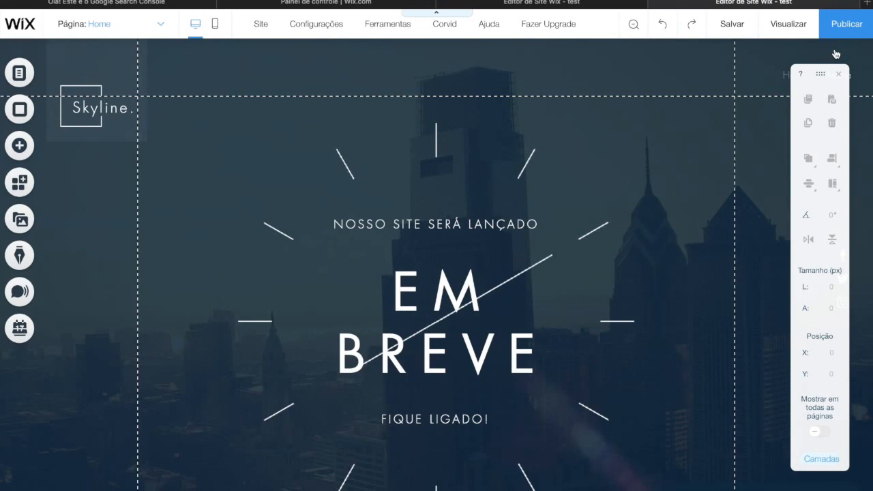
left_click(845, 25)
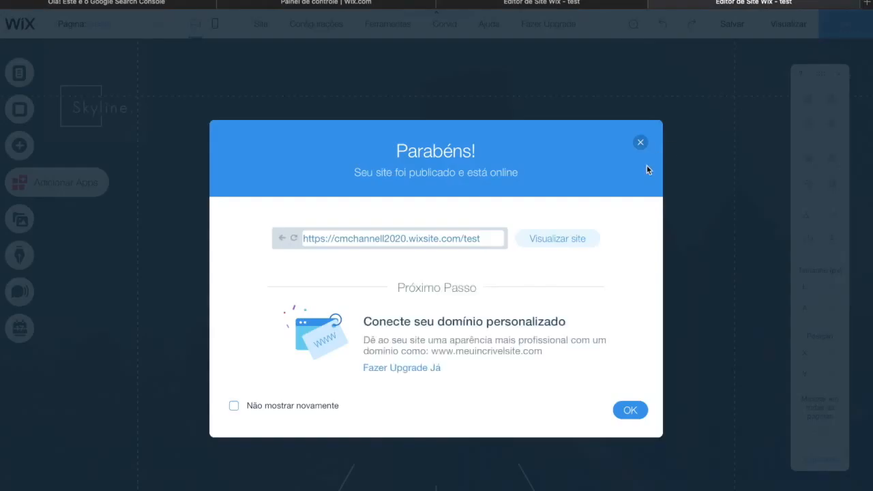
left_click(629, 409)
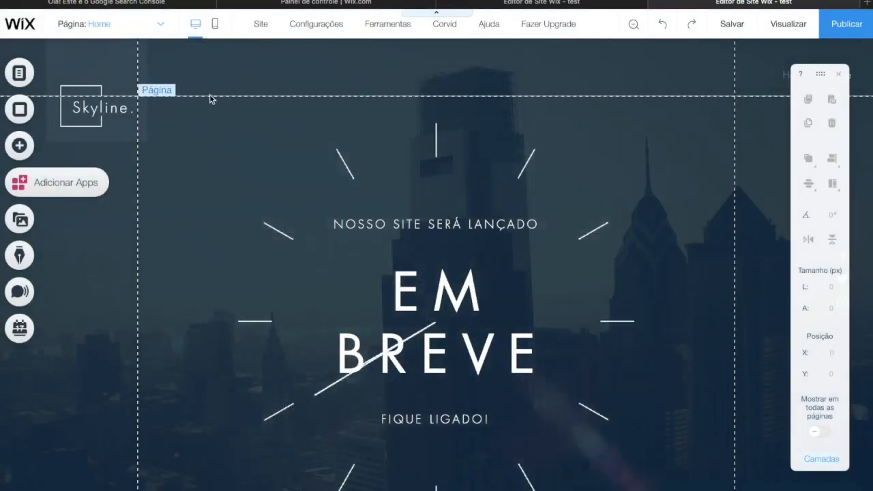
Step: Switch to Google Search Console, verify the property with the HTML tag method, and go to the verified property
left_click(127, 6)
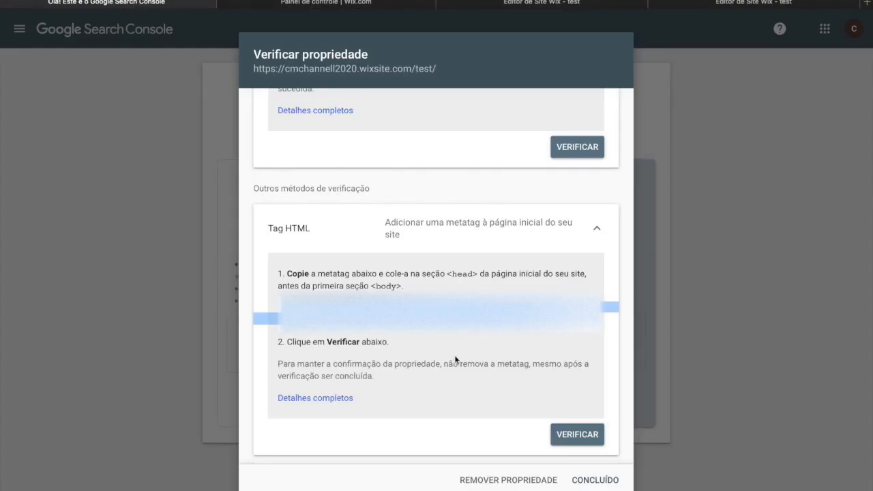
left_click(579, 442)
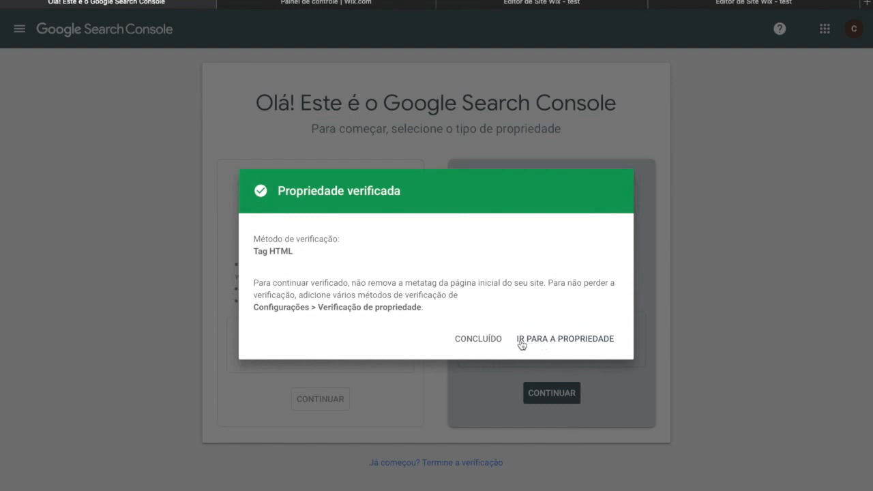
left_click(559, 340)
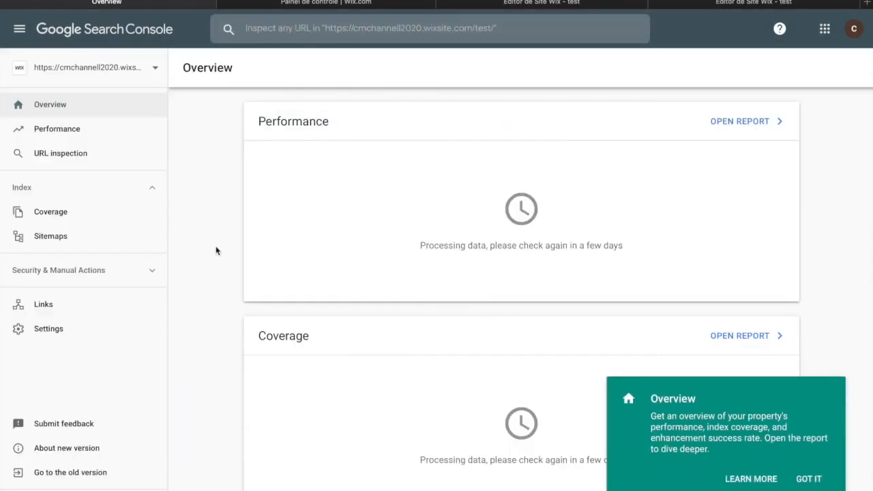
Step: Dismiss the Overview introduction tip and open the property's Sitemaps page
scroll(199, 283, "down", 1)
scroll(200, 283, "up", 1)
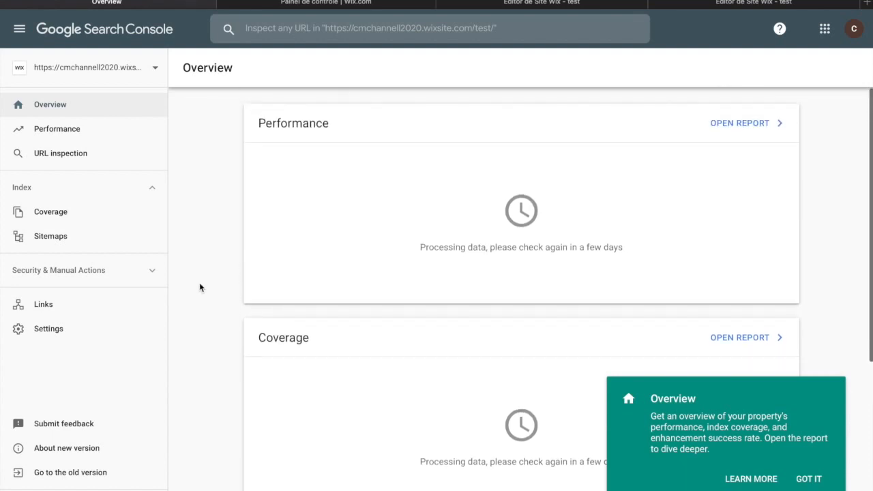
left_click(812, 483)
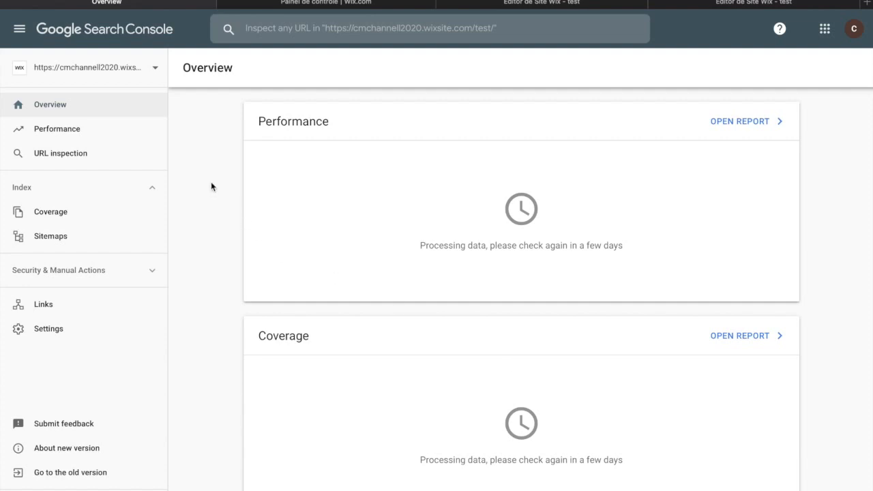
scroll(255, 159, "up", 1)
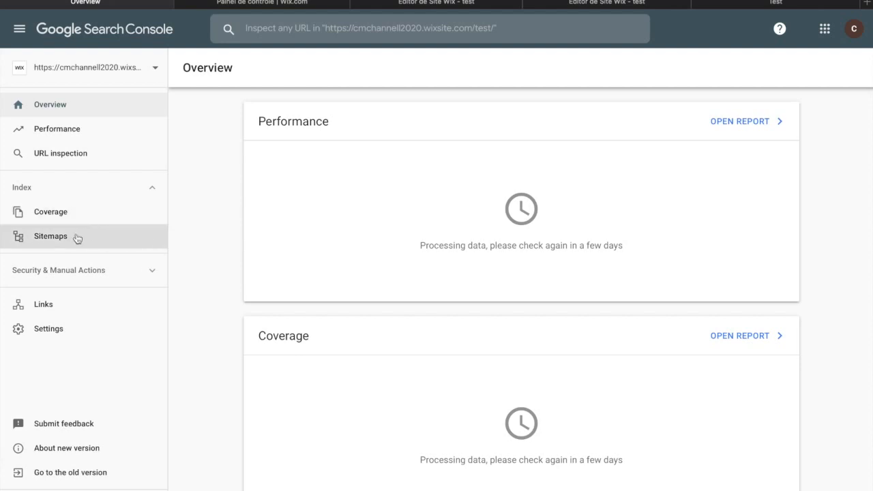
left_click(114, 237)
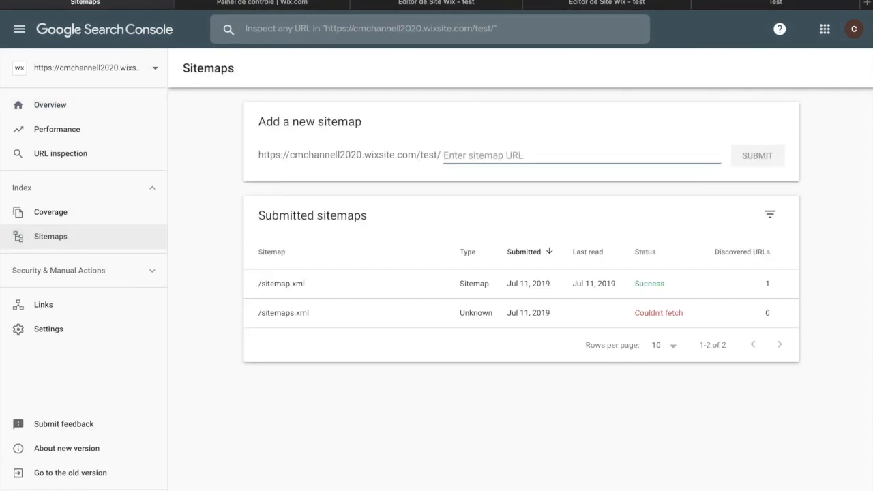